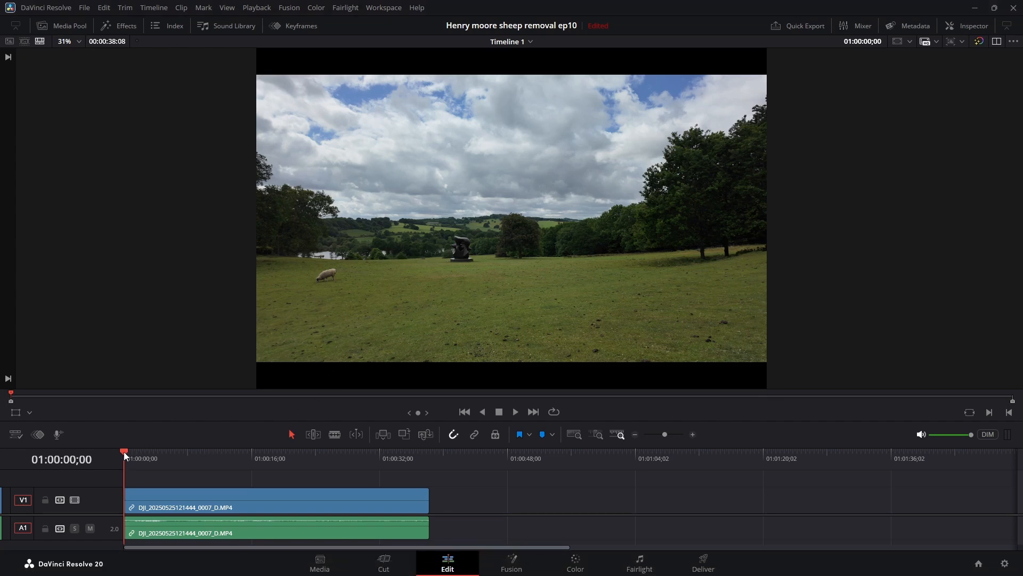
Split the drone clip and its audio at 01:00:06;12, after the sheep has left the frame
{"action": "left_click_drag", "start_coordinate": [126, 452], "coordinate": [132, 454]}
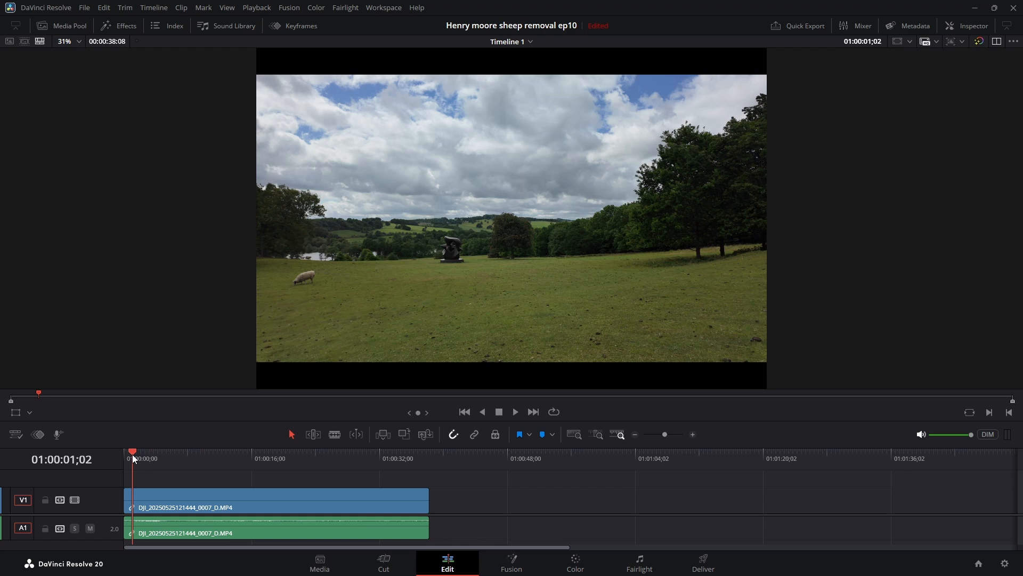
{"action": "left_click_drag", "start_coordinate": [132, 454], "coordinate": [175, 453]}
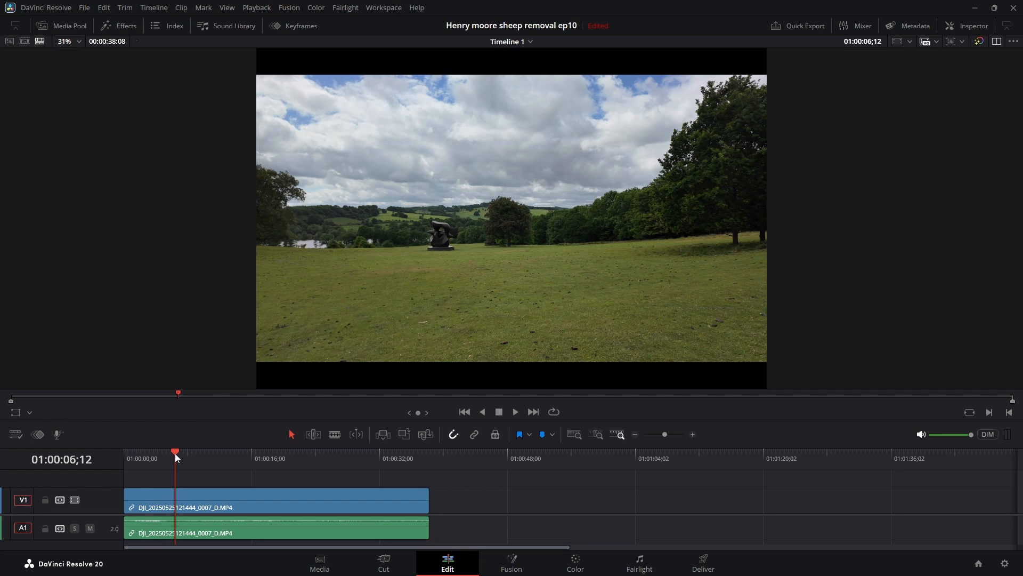
{"action": "key", "text": "ctrl+b"}
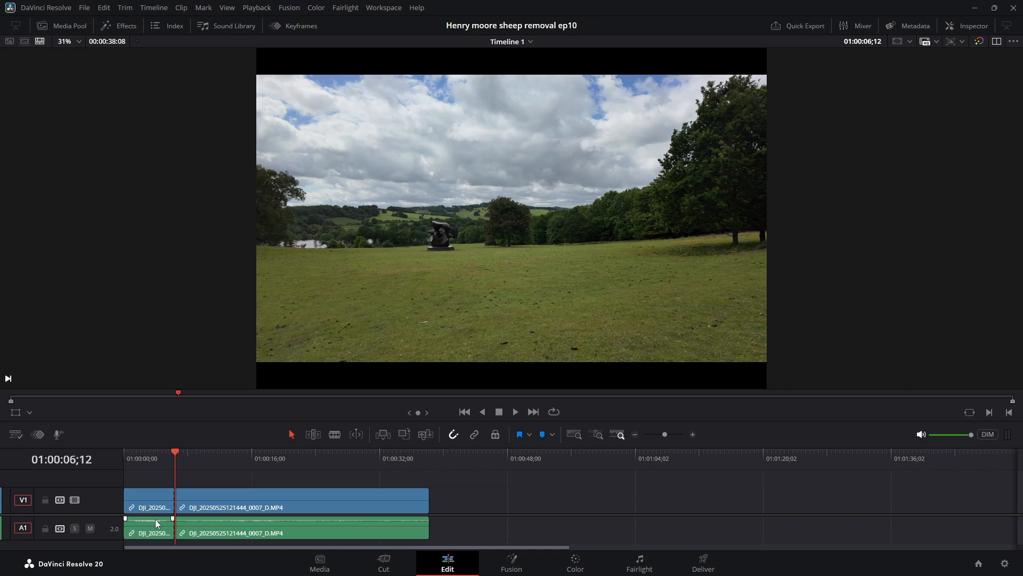
Turn the first segment of the split clip into a compound clip named "remove the sheep"
{"action": "left_click_drag", "start_coordinate": [171, 453], "coordinate": [130, 481]}
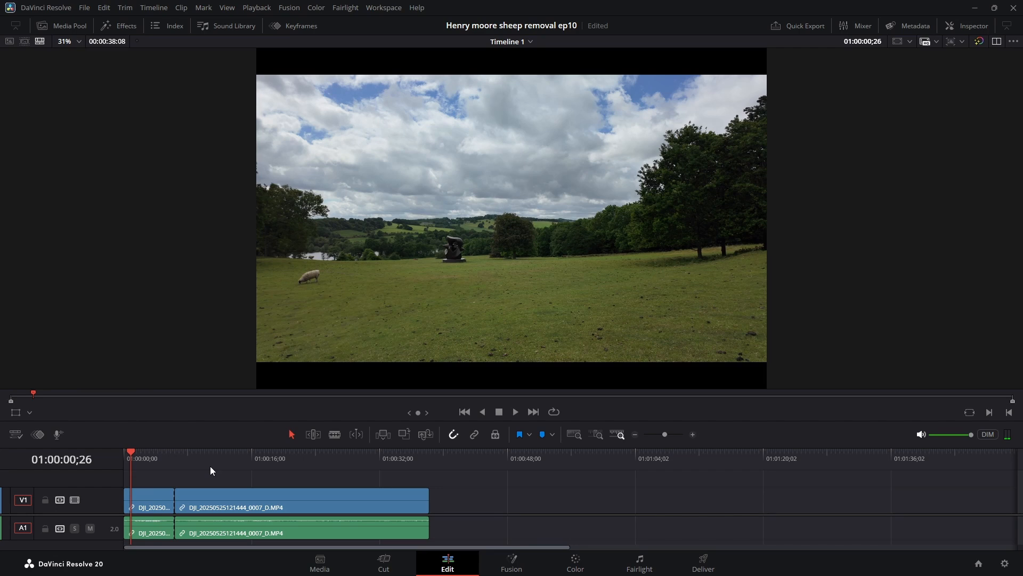
{"action": "right_click", "coordinate": [150, 531]}
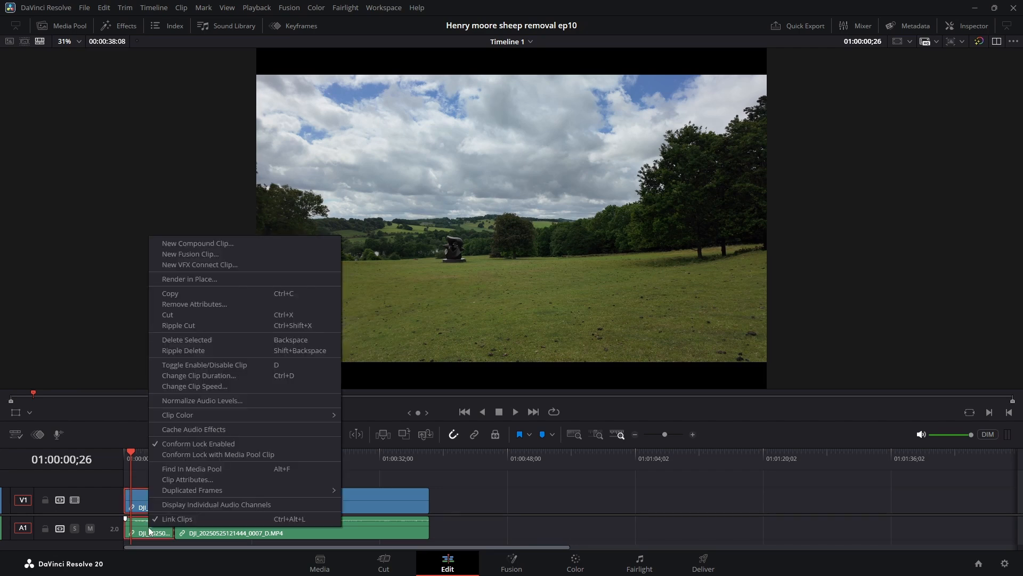
{"action": "left_click", "coordinate": [237, 245]}
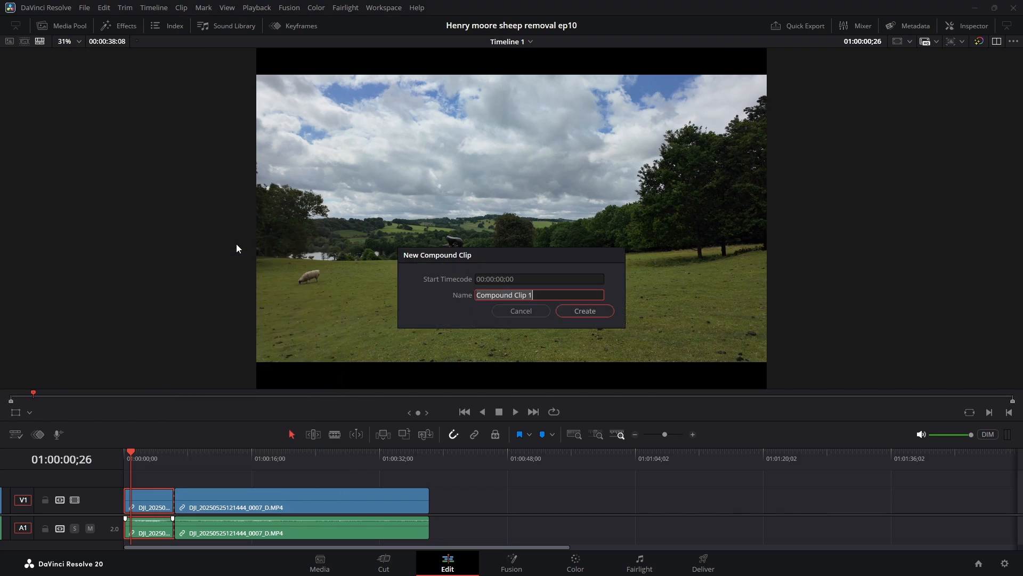
{"action": "type", "text": "remove "}
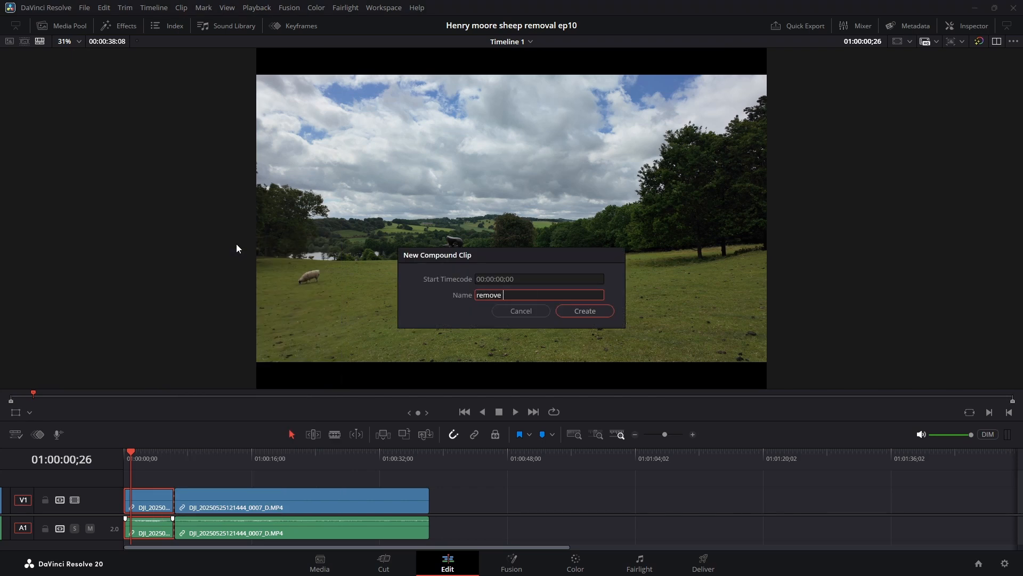
{"action": "type", "text": "the sheep"}
{"action": "left_click", "coordinate": [590, 315]}
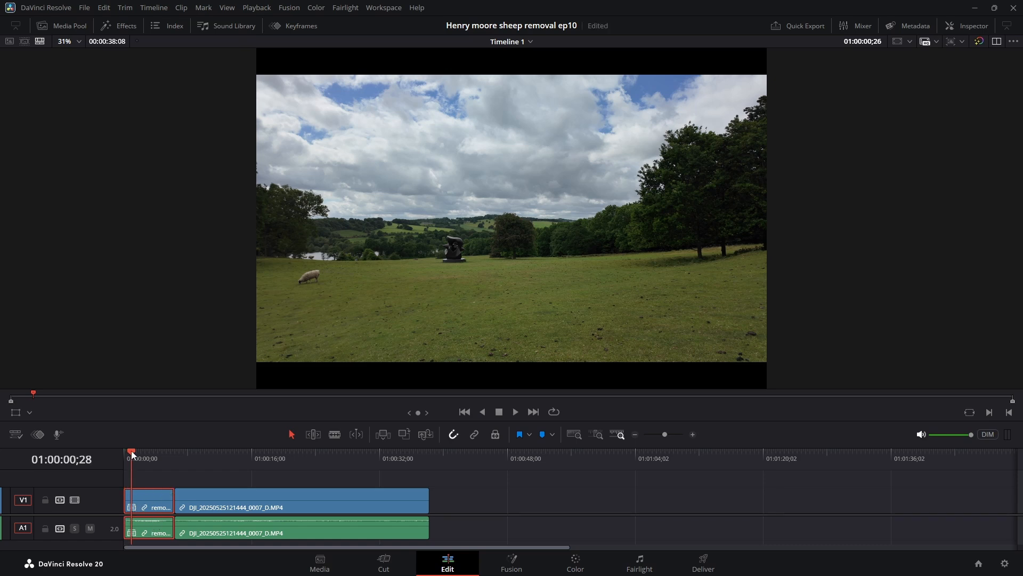
Bring the compound clip up on the Color page at its first frame, with the sheep enlarged in the viewer
{"action": "left_click_drag", "start_coordinate": [131, 451], "coordinate": [148, 456]}
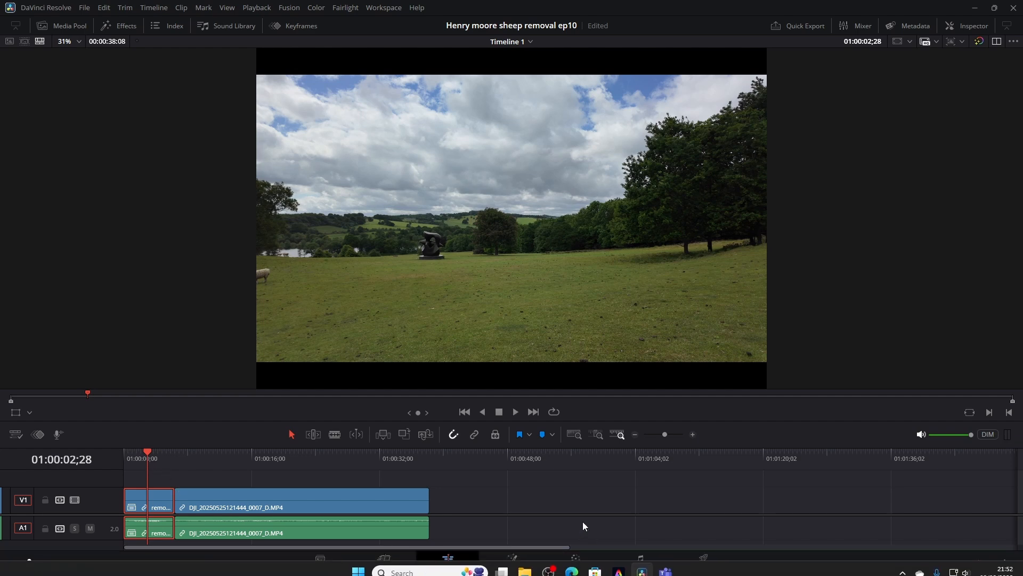
{"action": "left_click", "coordinate": [579, 562]}
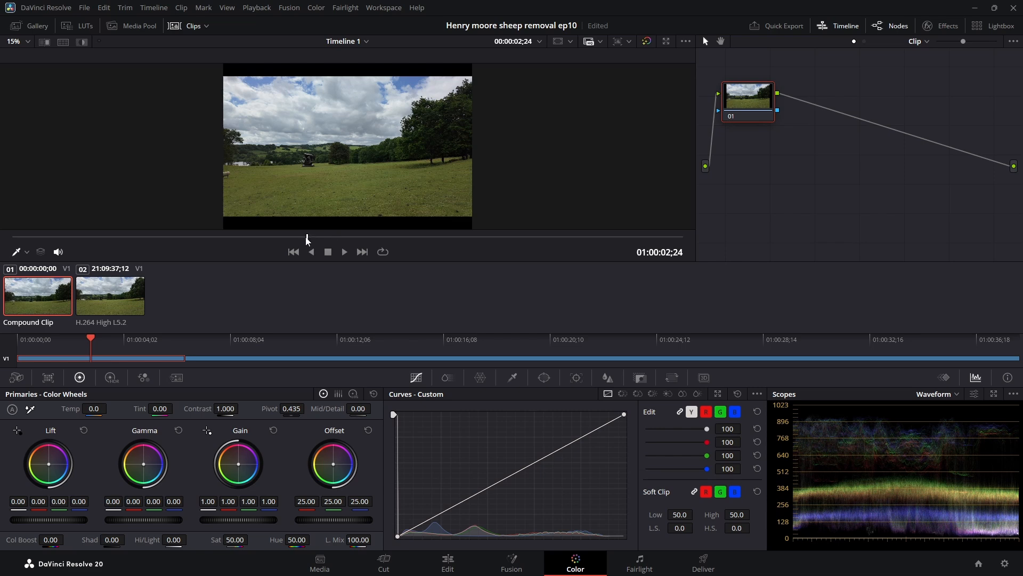
{"action": "left_click_drag", "start_coordinate": [307, 238], "coordinate": [11, 250]}
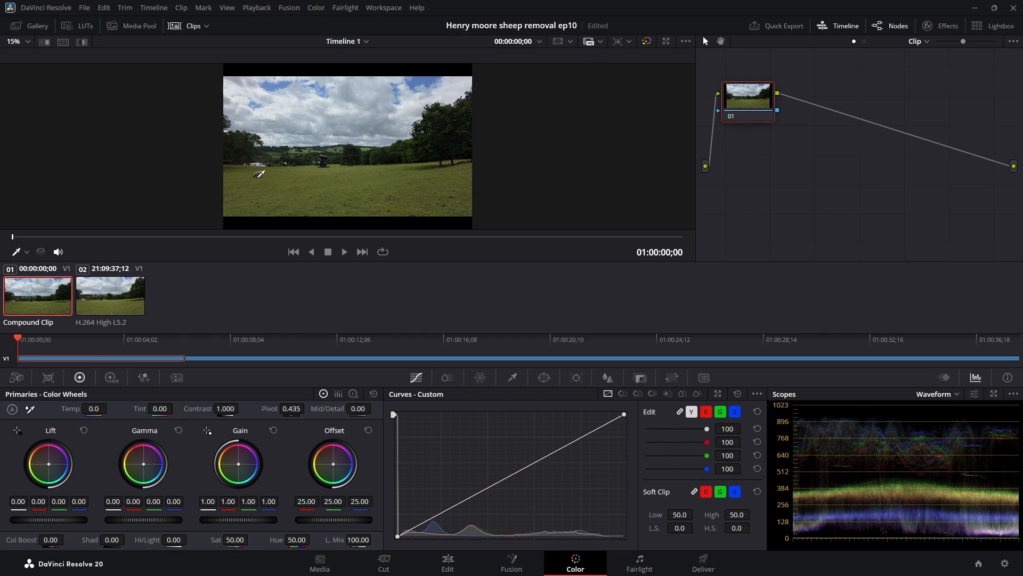
{"action": "scroll", "coordinate": [260, 174], "scroll_direction": "up", "scroll_amount": 6}
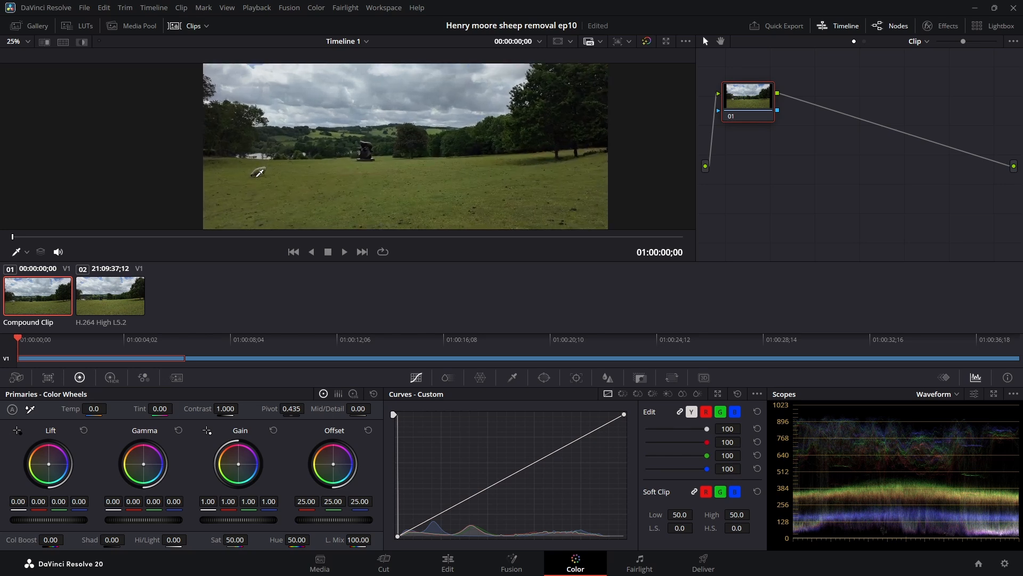
{"action": "scroll", "coordinate": [260, 170], "scroll_direction": "up", "scroll_amount": 6}
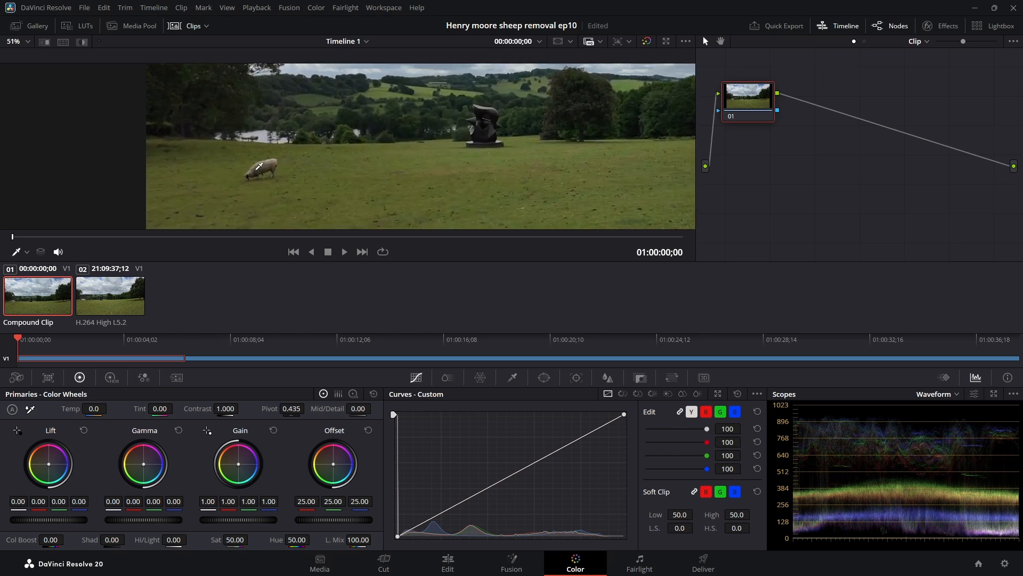
{"action": "scroll", "coordinate": [260, 166], "scroll_direction": "up", "scroll_amount": 2}
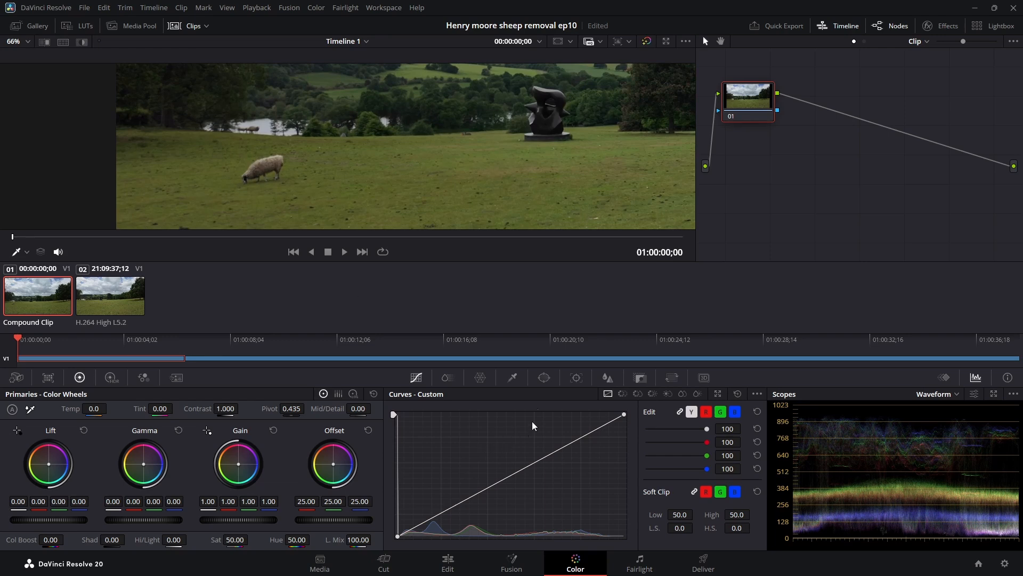
Draw a closed curve window around the sheep on the first frame, leaving a margin of grass
{"action": "left_click", "coordinate": [545, 381]}
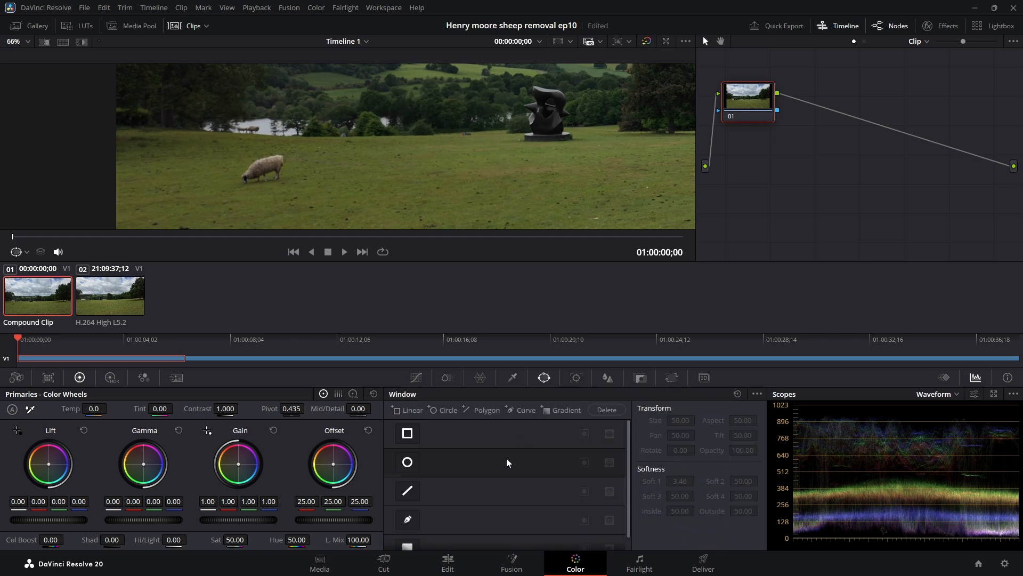
{"action": "left_click", "coordinate": [410, 525]}
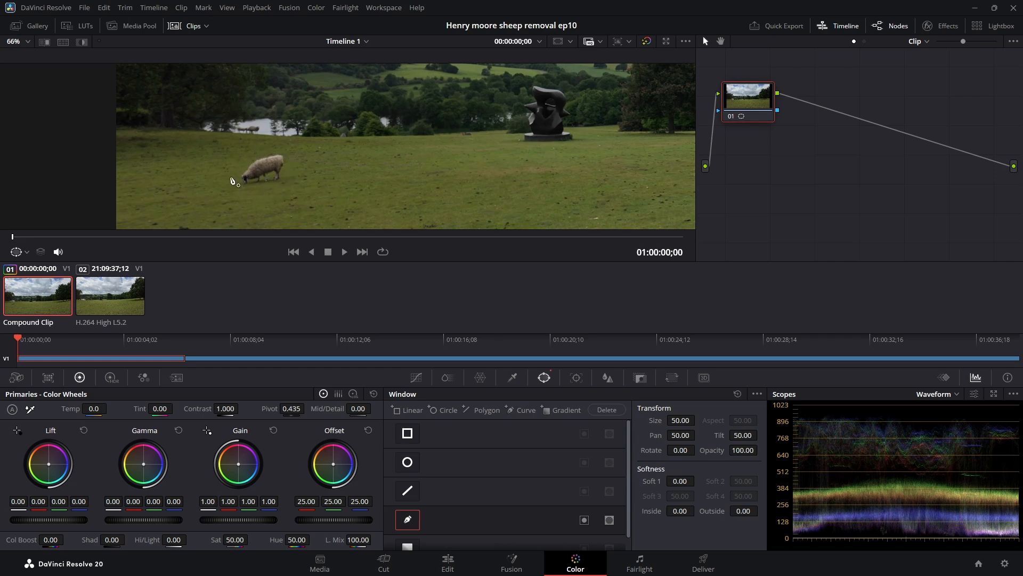
{"action": "left_click", "coordinate": [258, 151]}
{"action": "left_click", "coordinate": [280, 148]}
{"action": "left_click", "coordinate": [290, 151]}
{"action": "left_click", "coordinate": [294, 164]}
{"action": "left_click", "coordinate": [293, 176]}
{"action": "left_click", "coordinate": [287, 184]}
{"action": "left_click", "coordinate": [271, 189]}
{"action": "left_click", "coordinate": [255, 191]}
{"action": "left_click", "coordinate": [241, 190]}
{"action": "left_click", "coordinate": [229, 181]}
{"action": "left_click", "coordinate": [233, 168]}
{"action": "left_click", "coordinate": [240, 159]}
{"action": "left_click", "coordinate": [248, 152]}
{"action": "left_click", "coordinate": [259, 152]}
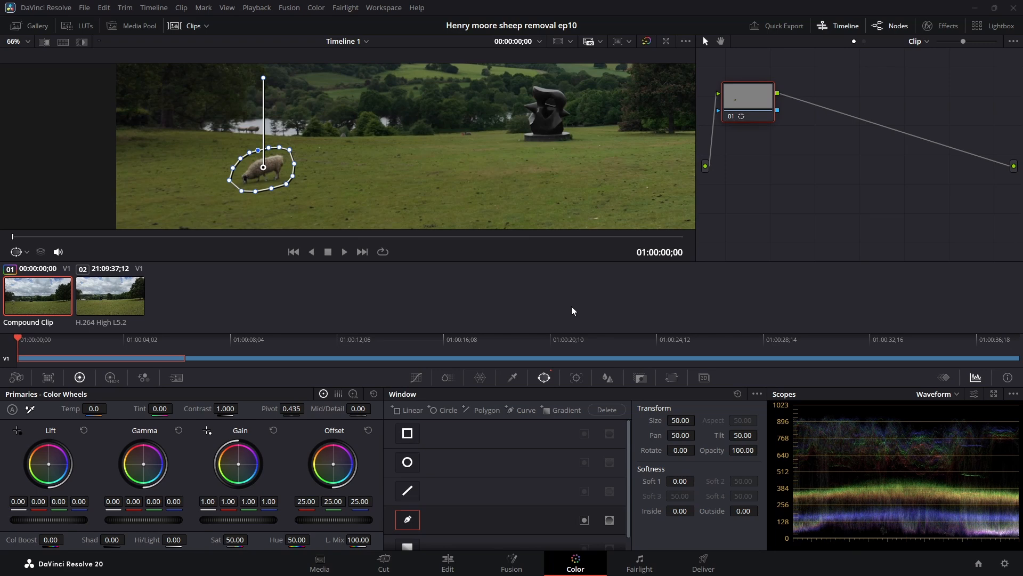
Track the sheep's window forward through the compound clip with the Cloud Tracker and review the track
{"action": "left_click", "coordinate": [578, 378]}
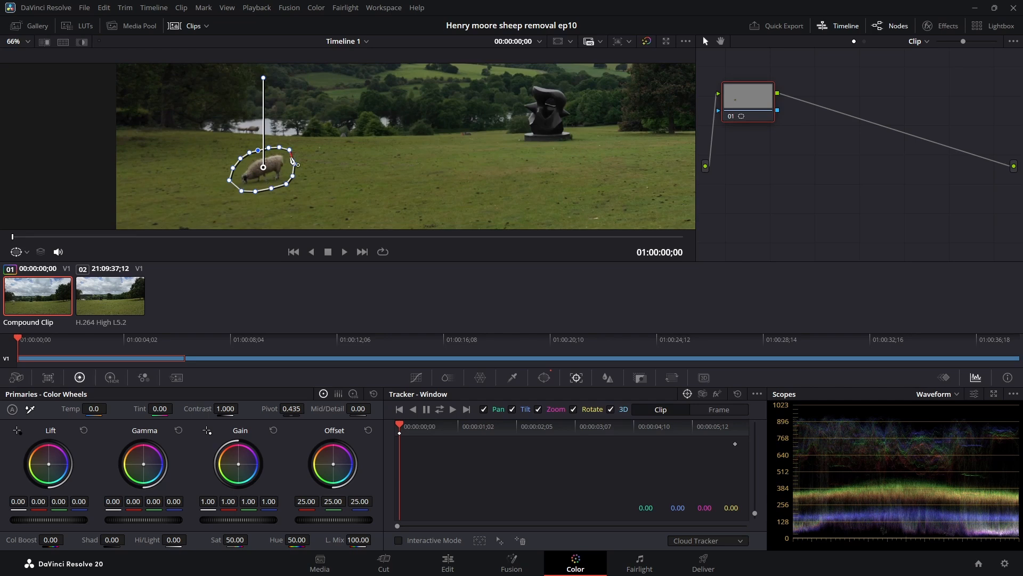
{"action": "left_click", "coordinate": [453, 411]}
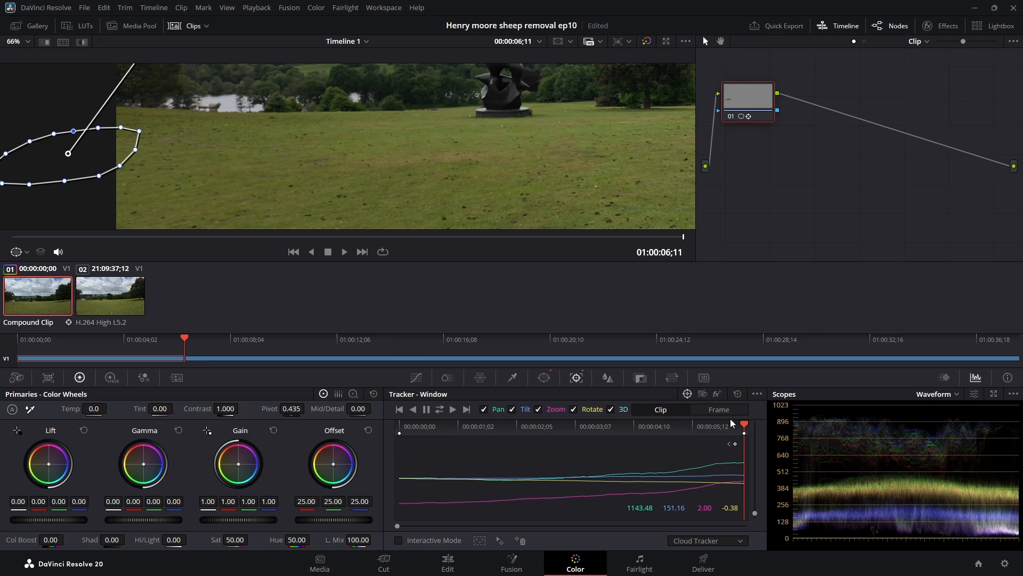
{"action": "left_click_drag", "start_coordinate": [745, 426], "coordinate": [520, 456]}
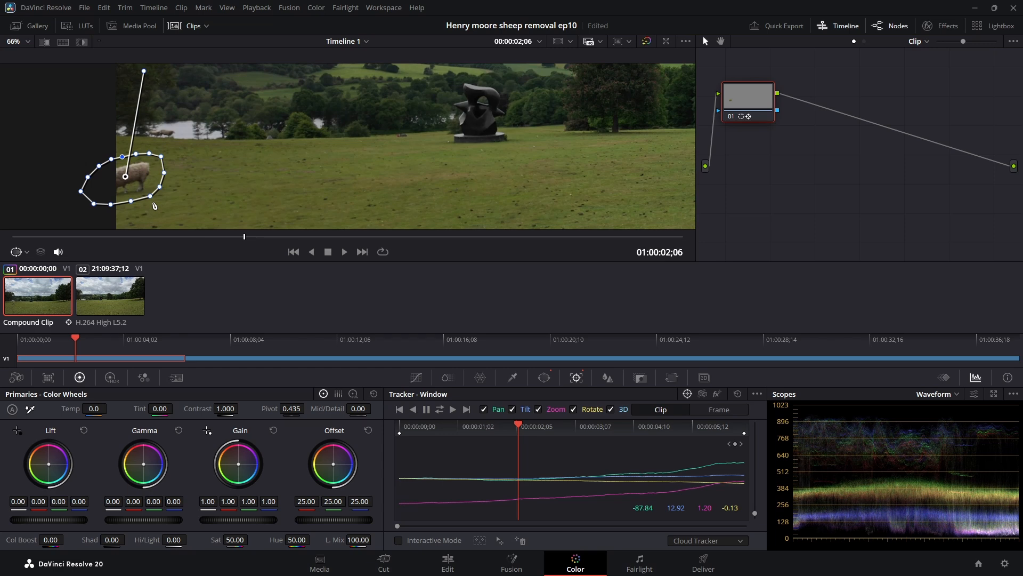
{"action": "left_click_drag", "start_coordinate": [520, 424], "coordinate": [746, 449]}
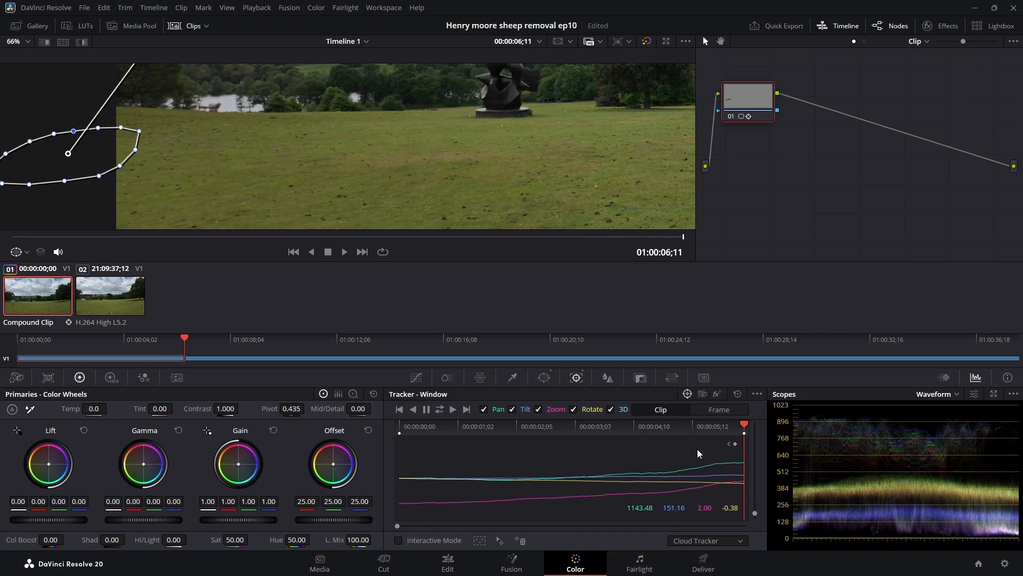
On the first frame, move the tracked window off the sheep onto the clear grass beside it, at pan 52.31 and tilt 50.22
{"action": "left_click", "coordinate": [545, 377]}
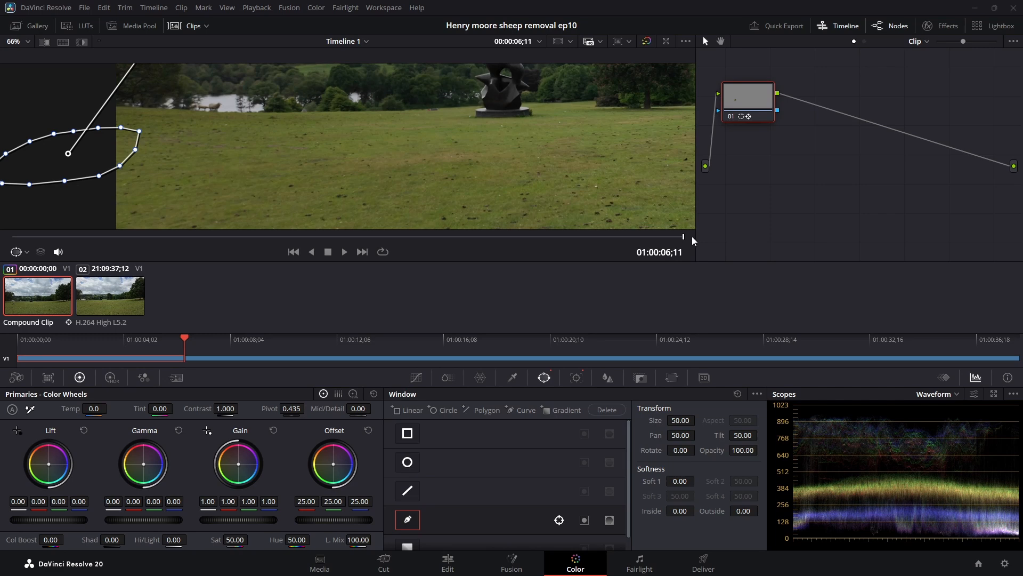
{"action": "left_click_drag", "start_coordinate": [685, 236], "coordinate": [2, 250]}
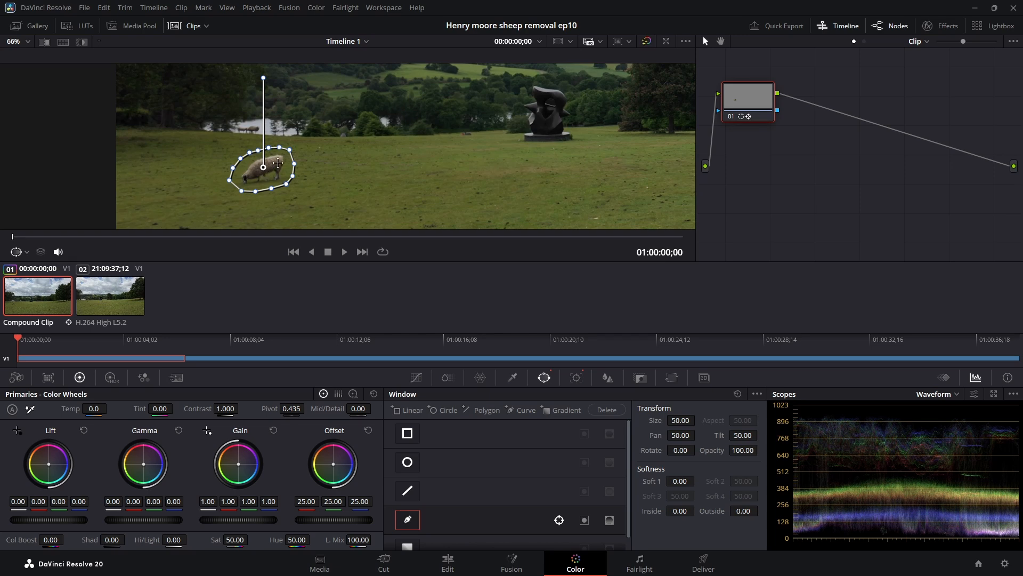
{"action": "left_click_drag", "start_coordinate": [278, 163], "coordinate": [364, 159]}
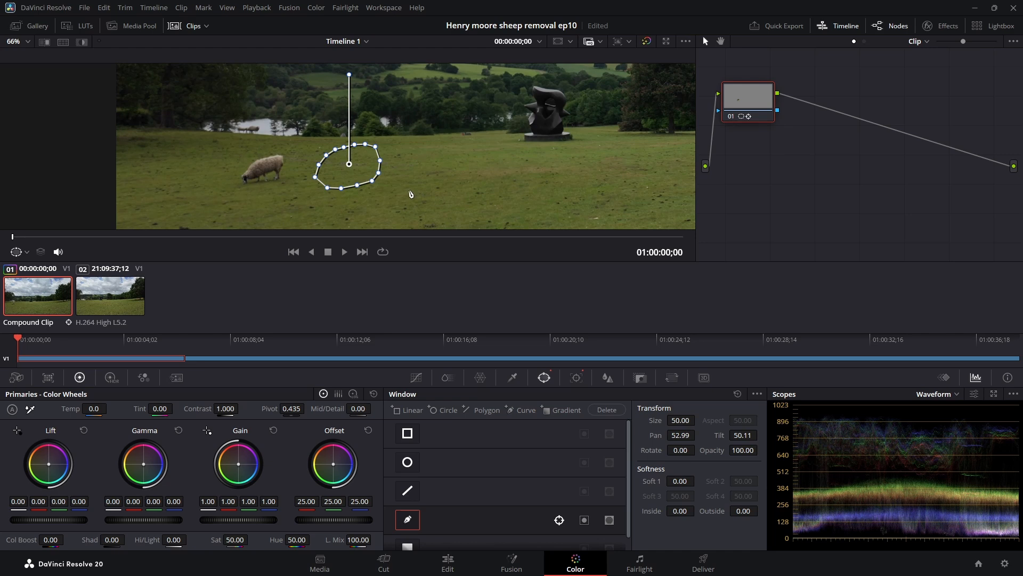
{"action": "key", "text": "ctrl+z"}
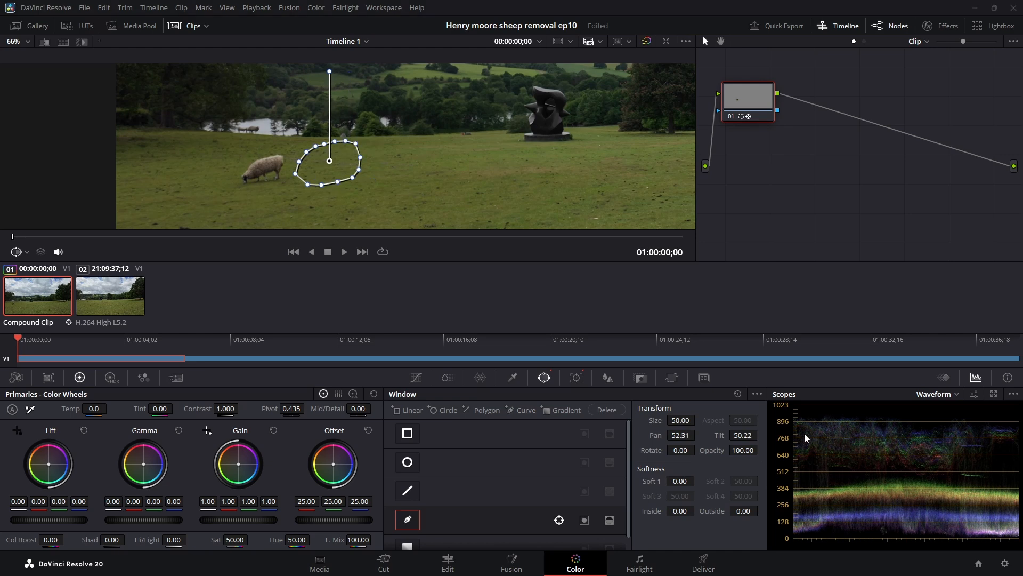
Cover the sheep with clean grass by setting the node sizing's pan to -187.500 and height to 1.038, and save the project
{"action": "left_click", "coordinate": [673, 377]}
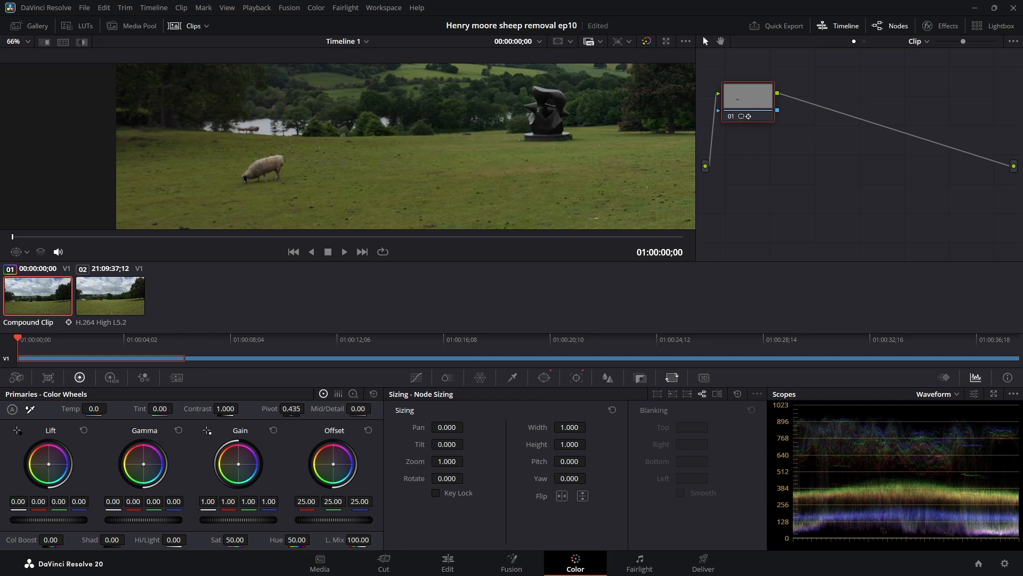
{"action": "left_click_drag", "start_coordinate": [448, 427], "coordinate": [399, 427]}
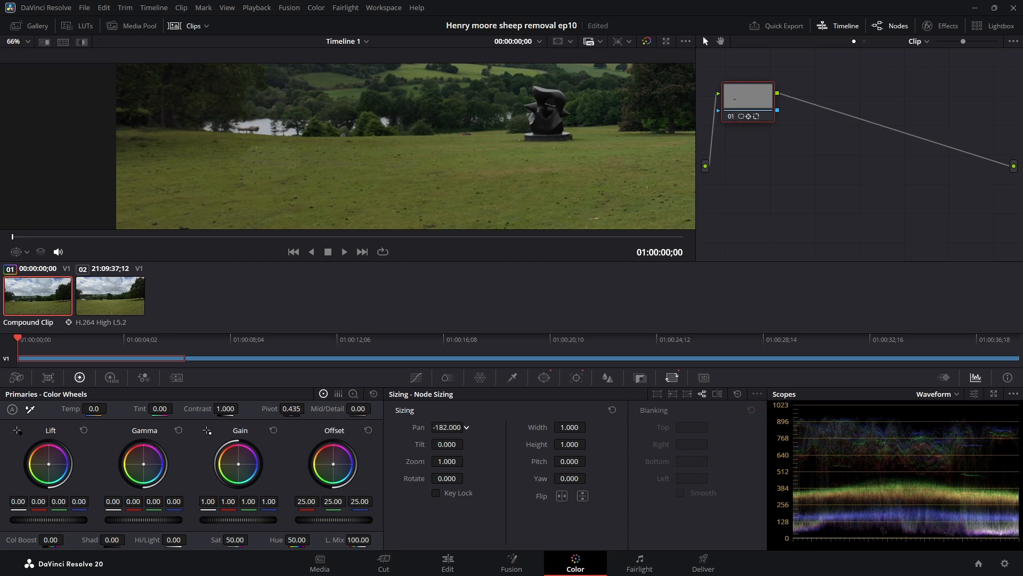
{"action": "key", "text": "ctrl+s"}
{"action": "left_click_drag", "start_coordinate": [570, 444], "coordinate": [586, 444]}
{"action": "key", "text": "ctrl+s"}
At 01:00:04;10, pull the window's upper-left point outward to cover the sheep remnant at the frame edge
{"action": "left_click", "coordinate": [15, 237]}
{"action": "mouse_move", "coordinate": [16, 240]}
{"action": "left_mouse_down"}
{"action": "mouse_move", "coordinate": [146, 238]}
{"action": "mouse_move", "coordinate": [179, 255]}
{"action": "mouse_move", "coordinate": [470, 246]}
{"action": "left_mouse_up"}
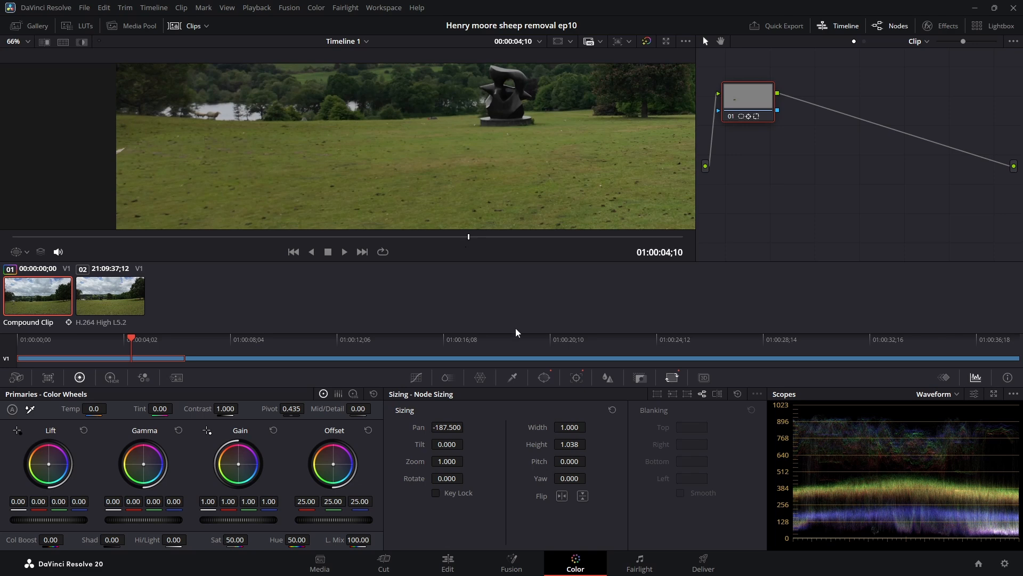
{"action": "left_click", "coordinate": [545, 378]}
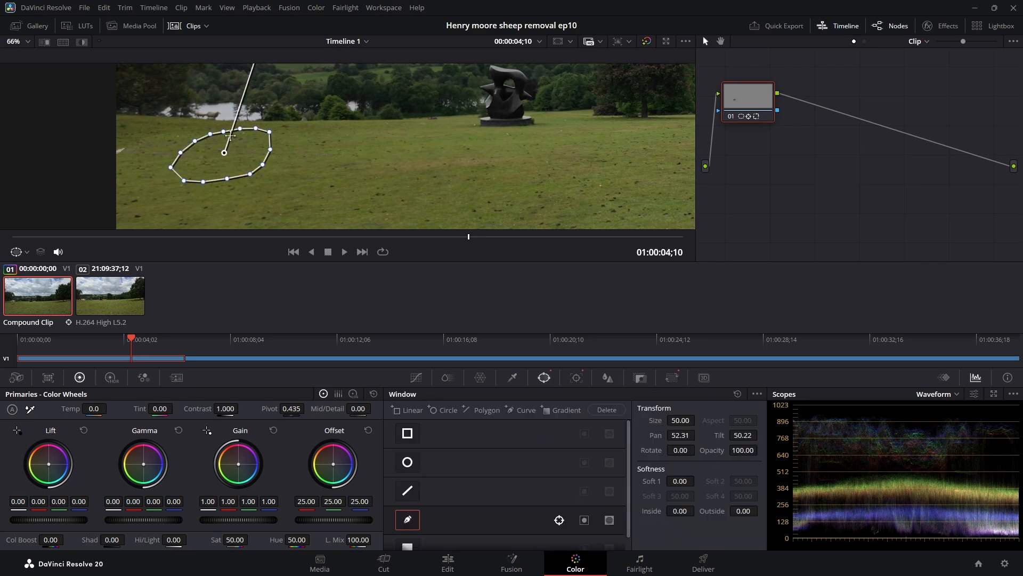
{"action": "mouse_move", "coordinate": [182, 156]}
{"action": "left_mouse_down"}
{"action": "mouse_move", "coordinate": [189, 161]}
{"action": "mouse_move", "coordinate": [176, 151]}
{"action": "left_mouse_up"}
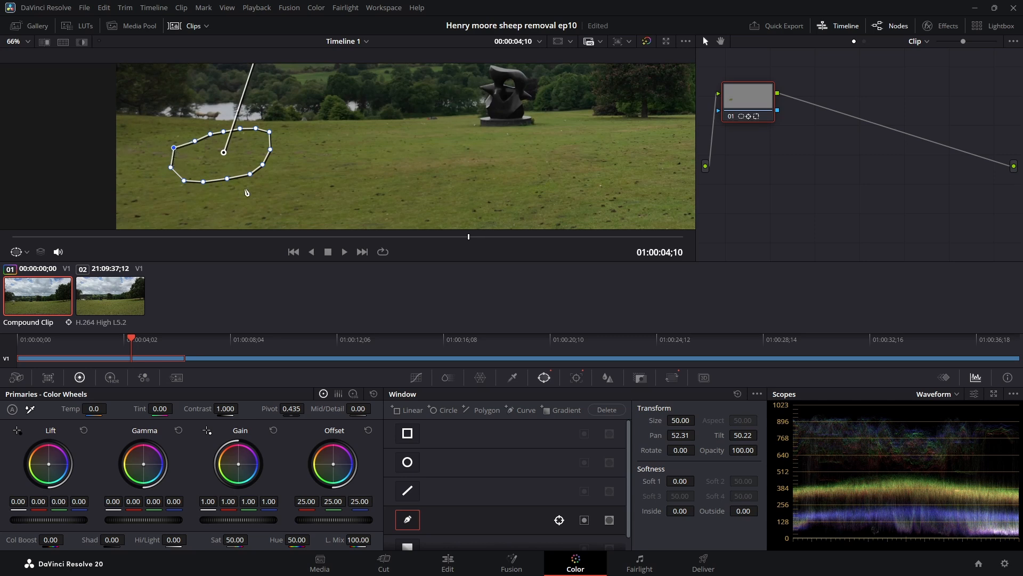
{"action": "left_click", "coordinate": [672, 378]}
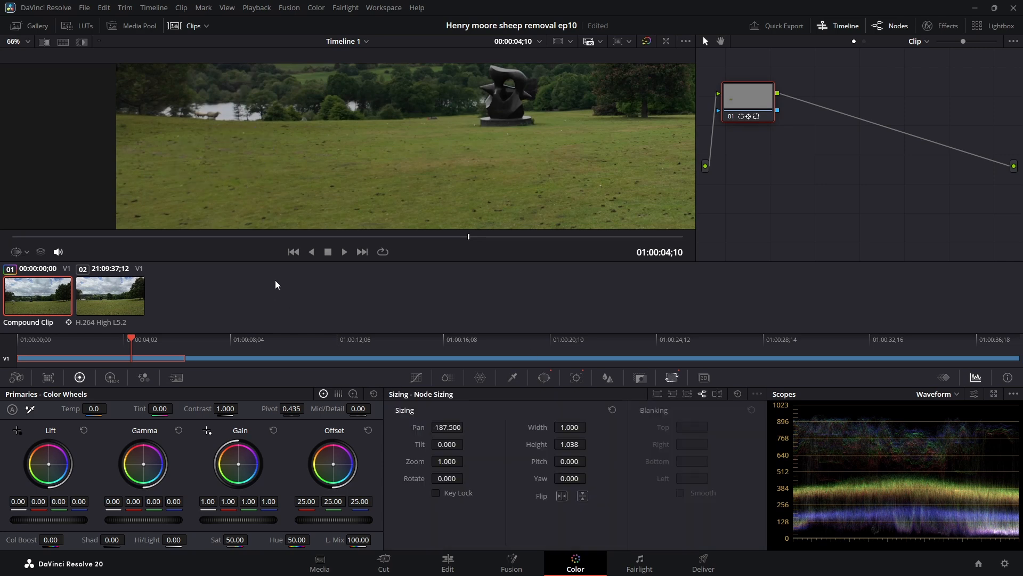
Play the timeline from the start on the Edit page to check the sheep removal across the cut
{"action": "left_click_drag", "start_coordinate": [466, 240], "coordinate": [13, 255]}
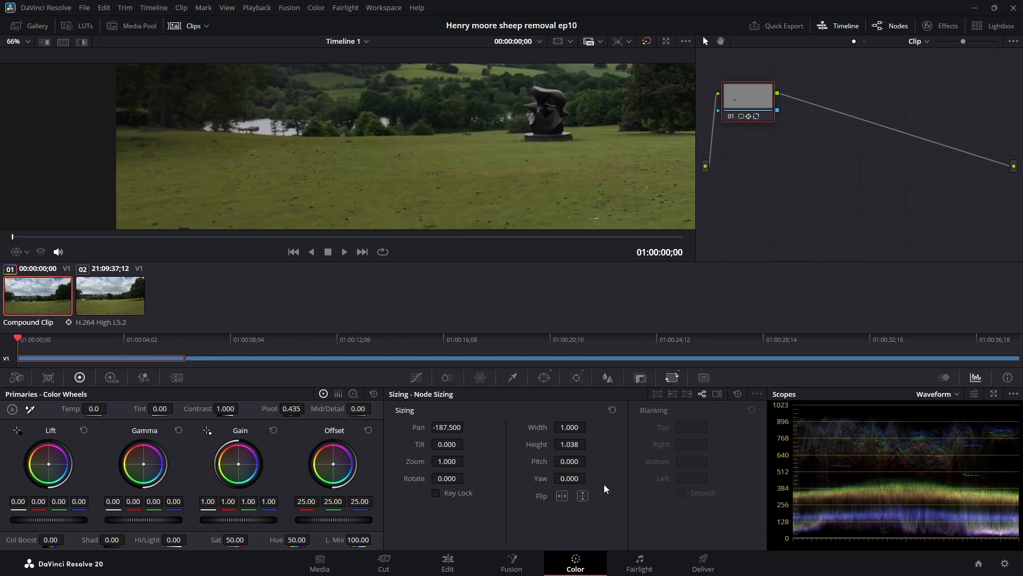
{"action": "left_click", "coordinate": [454, 565]}
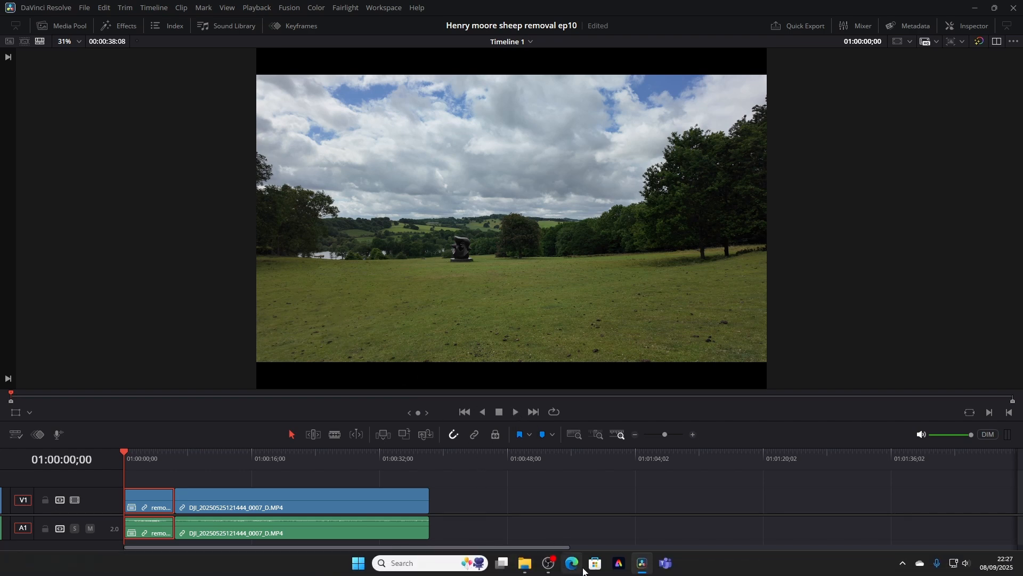
{"action": "left_click", "coordinate": [516, 411]}
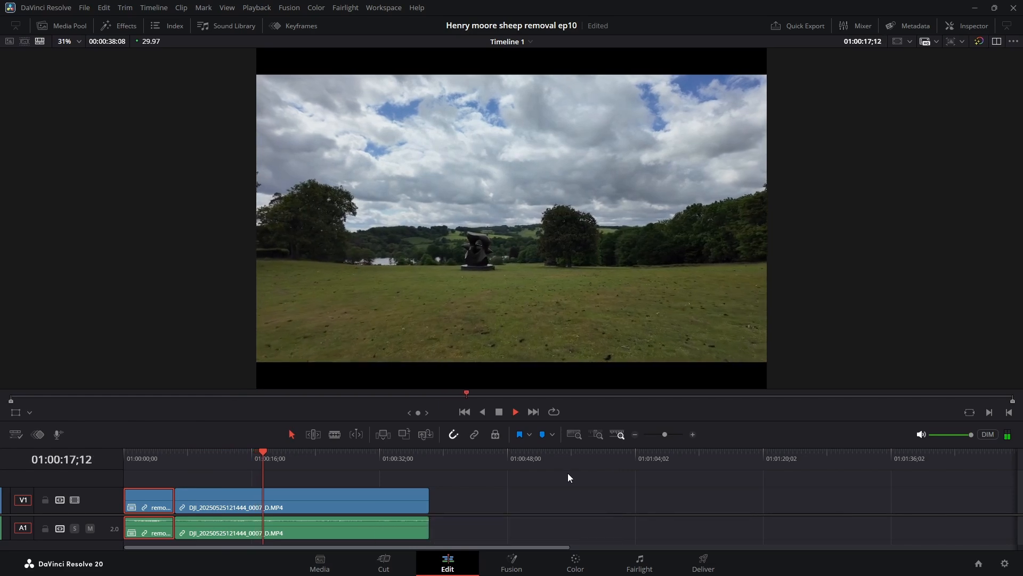
{"action": "left_click", "coordinate": [500, 412]}
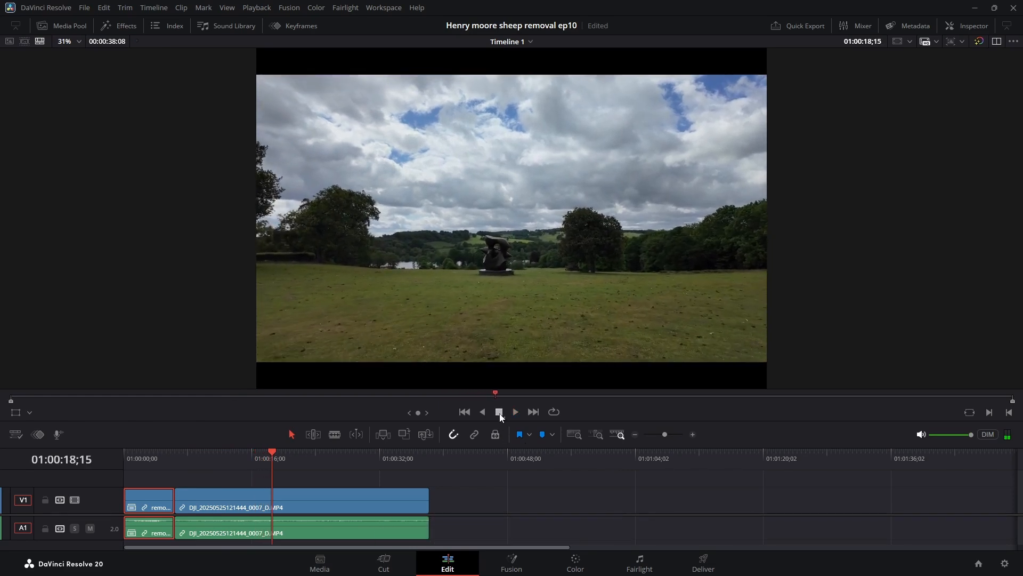